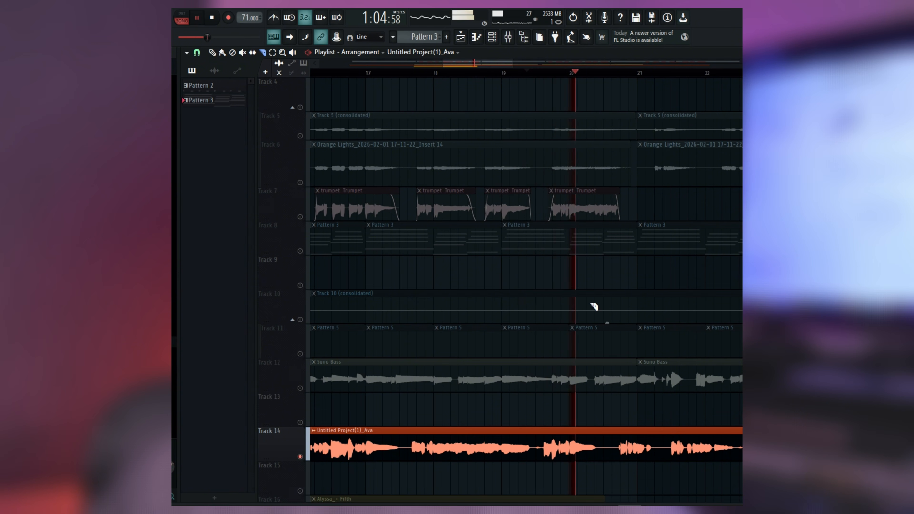
Step: Slice the Ava vocal clip on Track 14 at the end of the chorus, between bars 20 and 21
scroll(593, 306, down, 3)
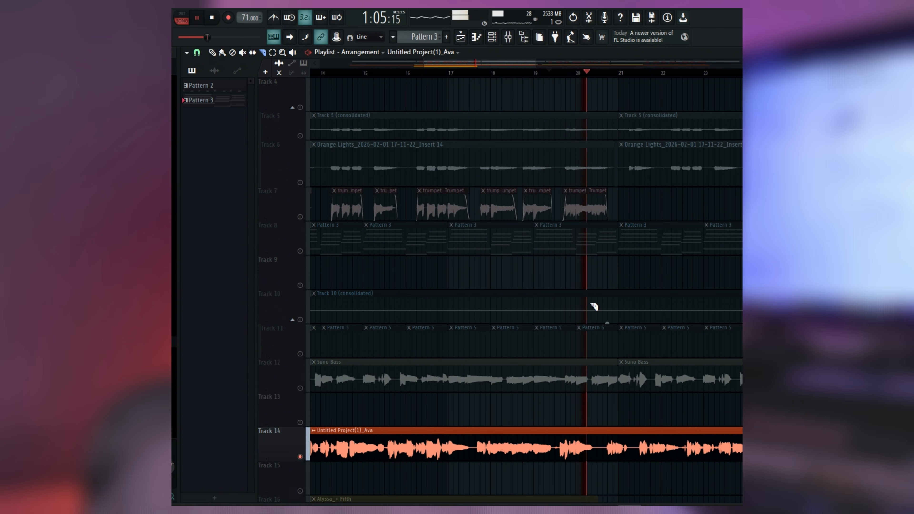
key(space)
click(596, 74)
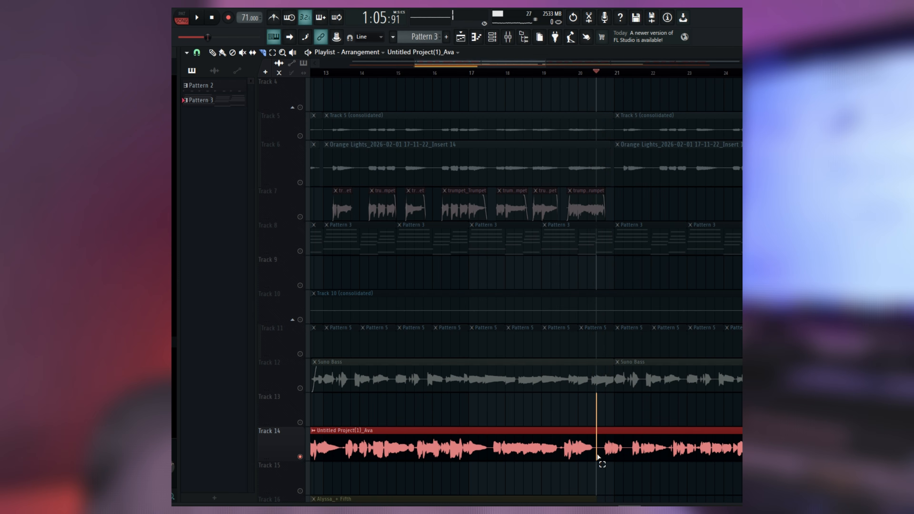
click(601, 459)
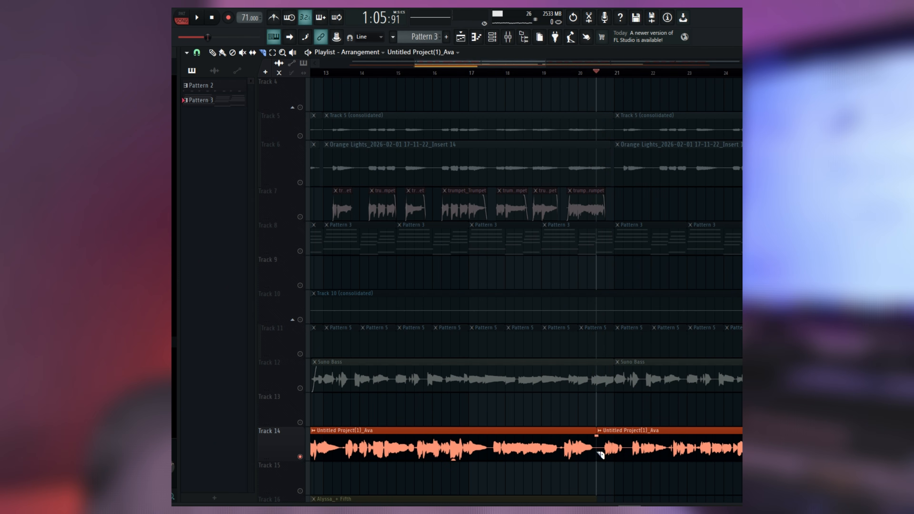
Step: Move the sliced chorus vocal clip from Track 14 up to Track 13 and keep only Track 13 audible
scroll(556, 416, down, 2)
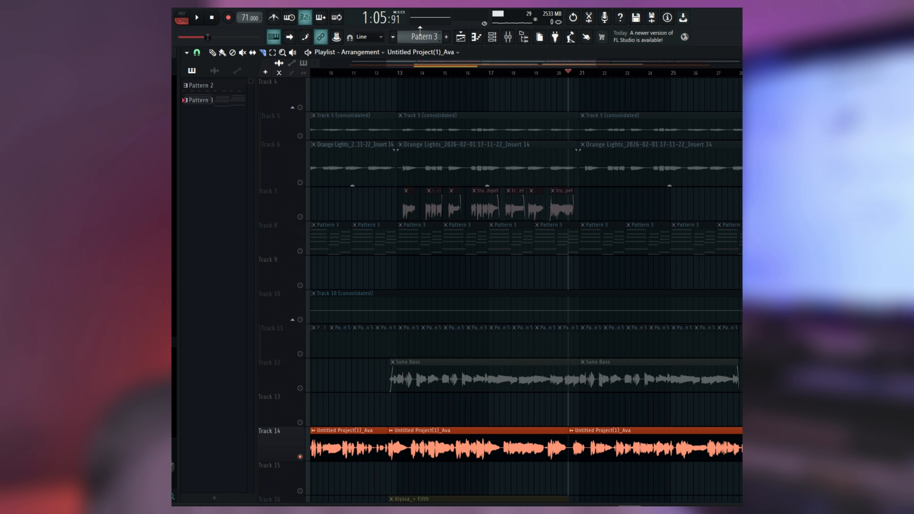
drag(455, 64, 450, 68)
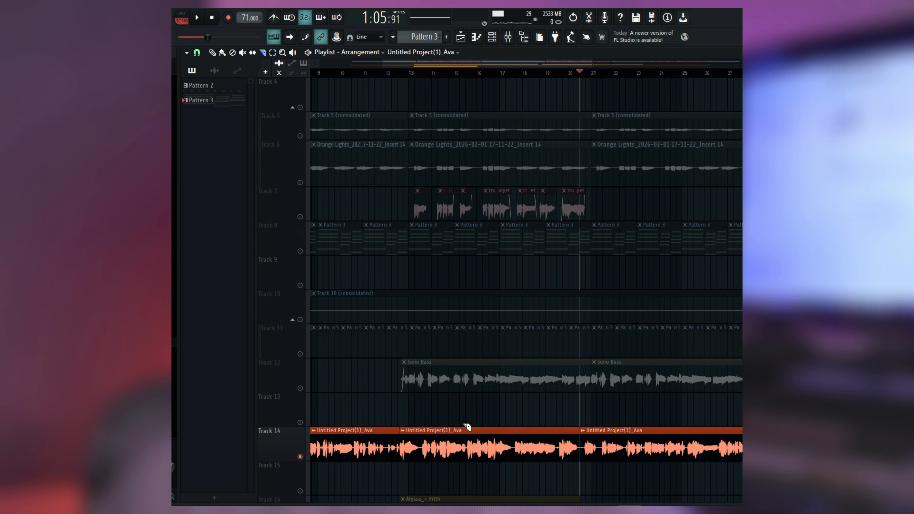
scroll(466, 433, down, 3)
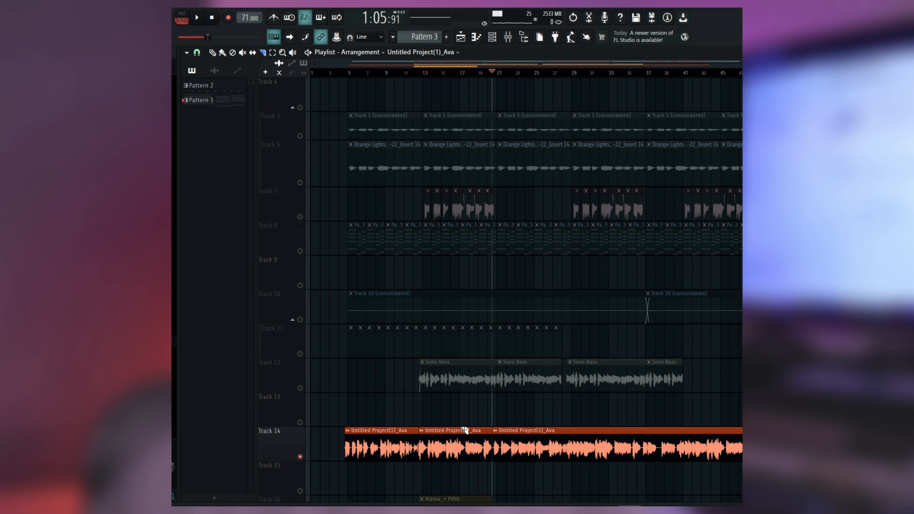
click(215, 57)
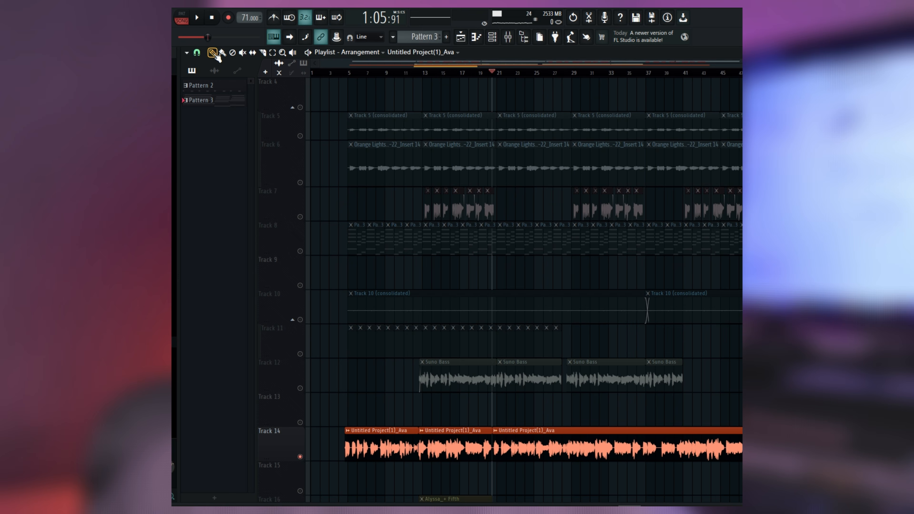
drag(457, 446, 449, 408)
click(299, 423)
click(300, 456)
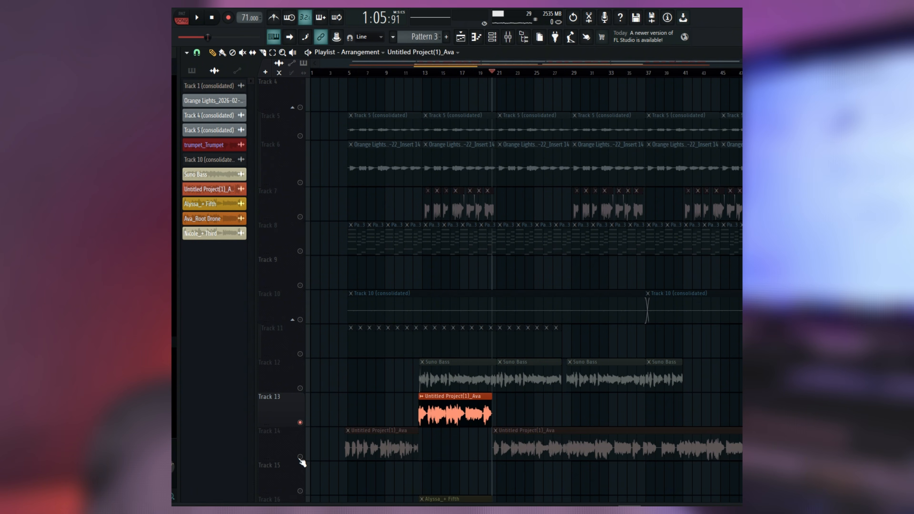
Step: Select the 9-bar timeline range around the Track 13 chorus clip and render it as a WAV named Orange Lights Chorus LEAD
click(415, 72)
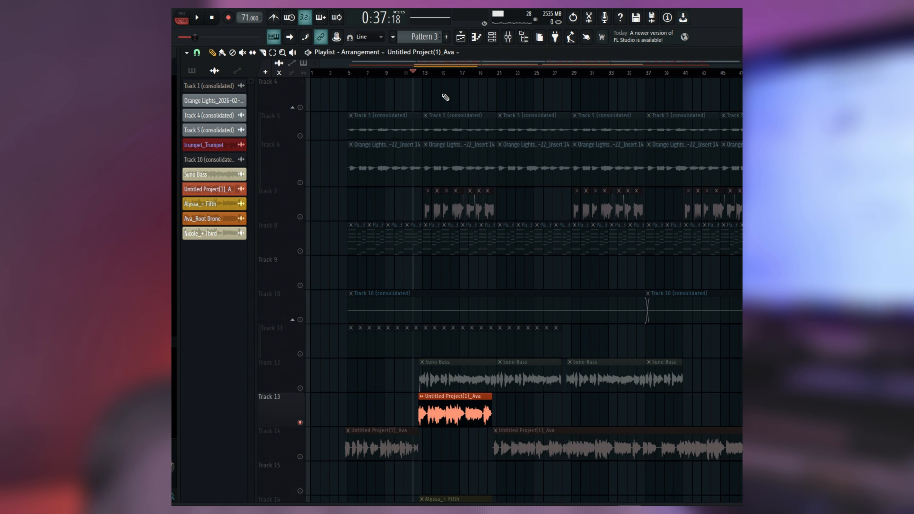
drag(415, 72, 499, 78)
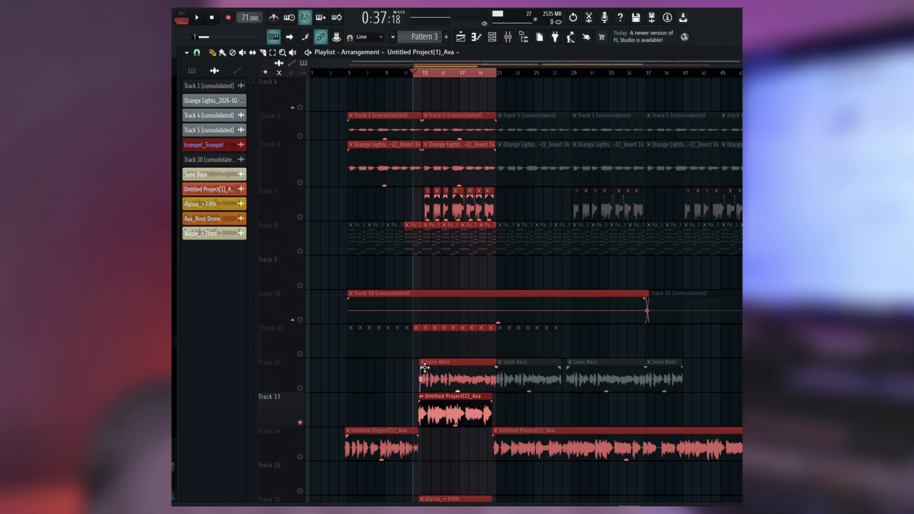
click(18, 17)
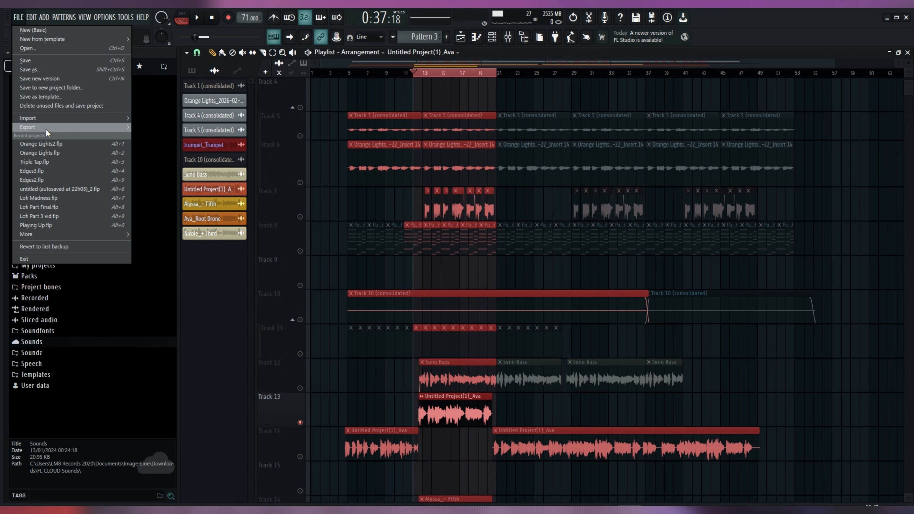
mouse_move(47, 129)
click(154, 133)
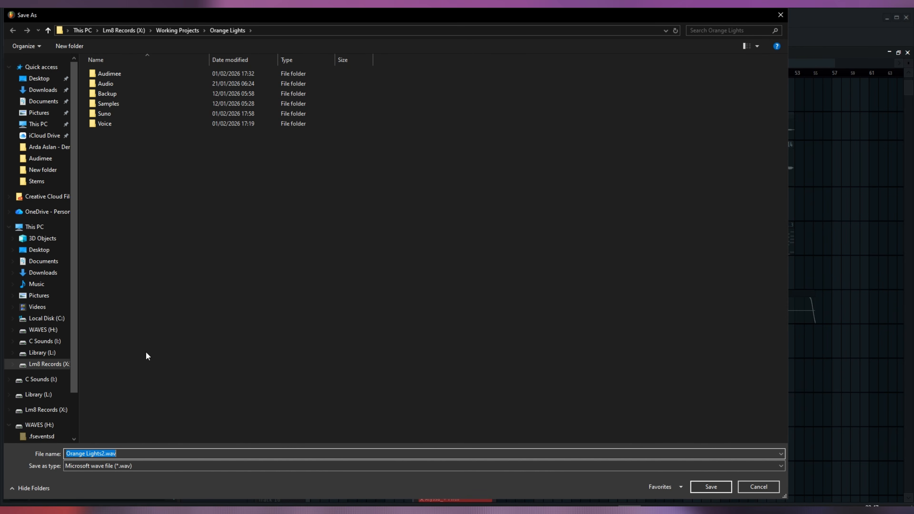
text(O)
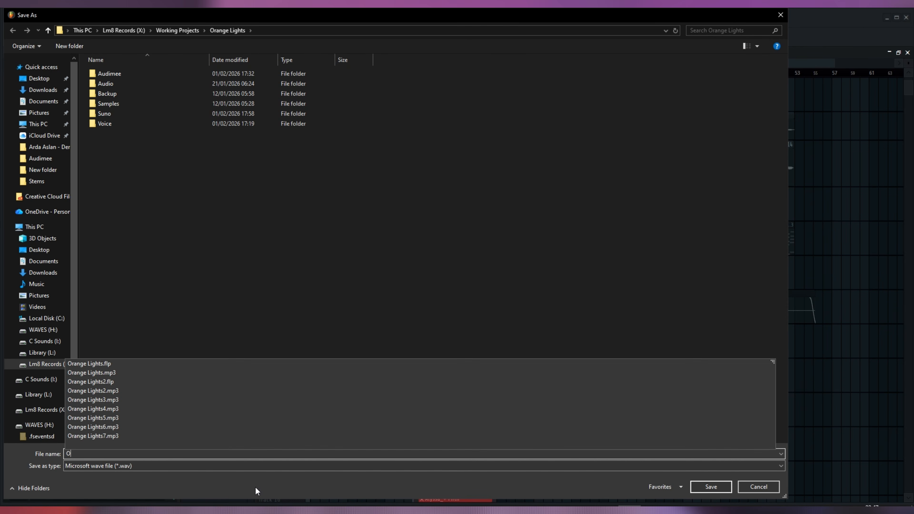
text(range Lights Chorus LEAD)
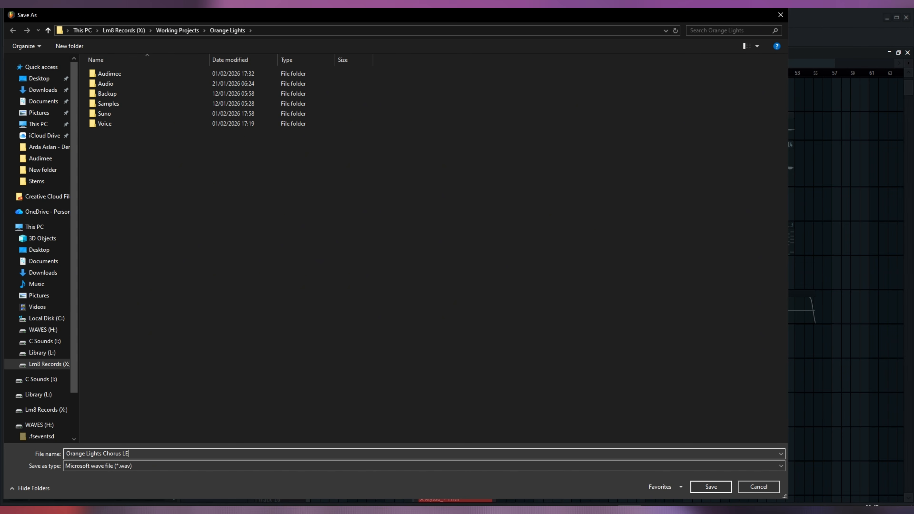
click(711, 487)
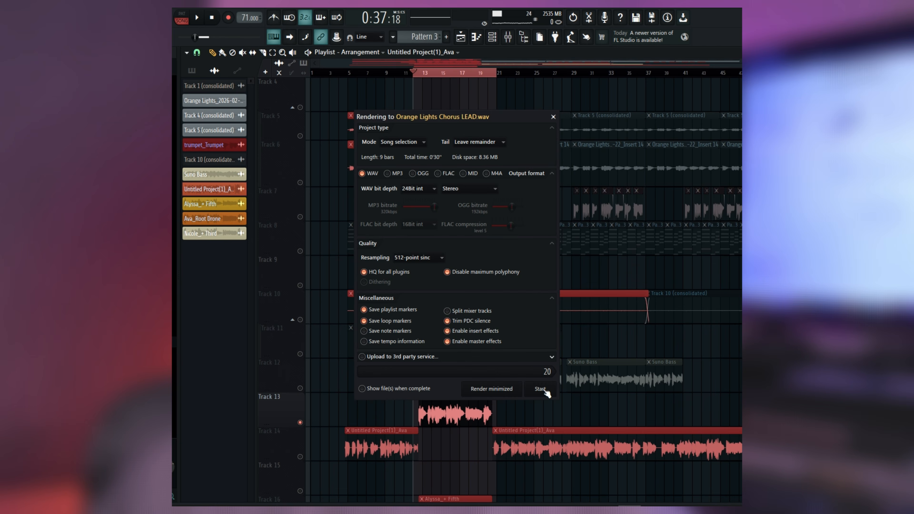
click(541, 388)
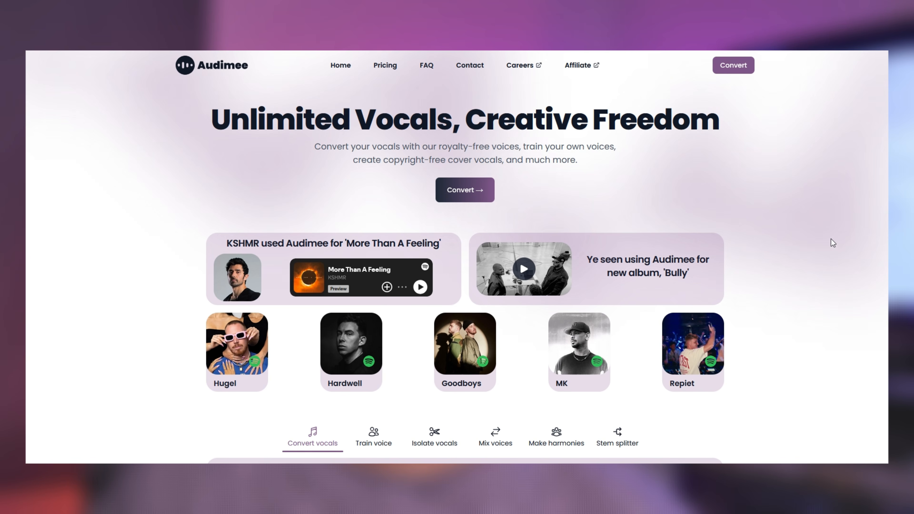
Step: On the Audimee website, open the tool for making harmonies
scroll(825, 218, down, 5)
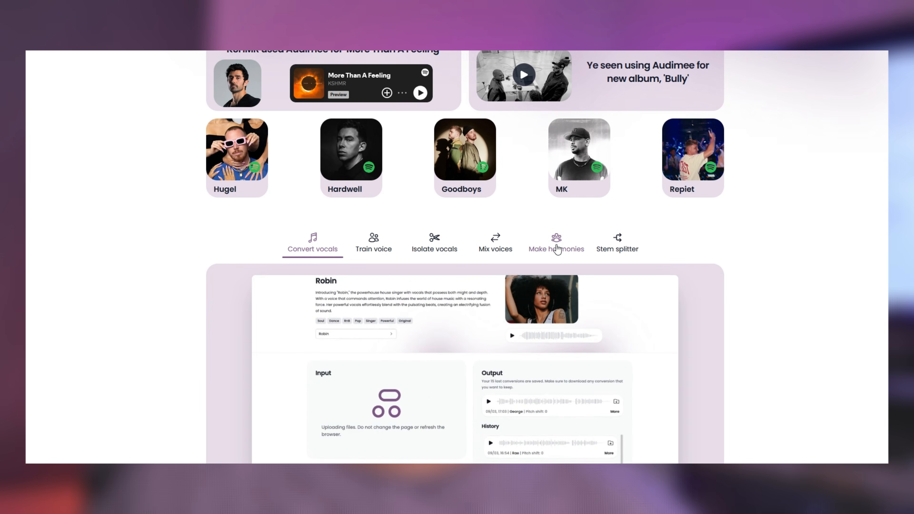
click(547, 255)
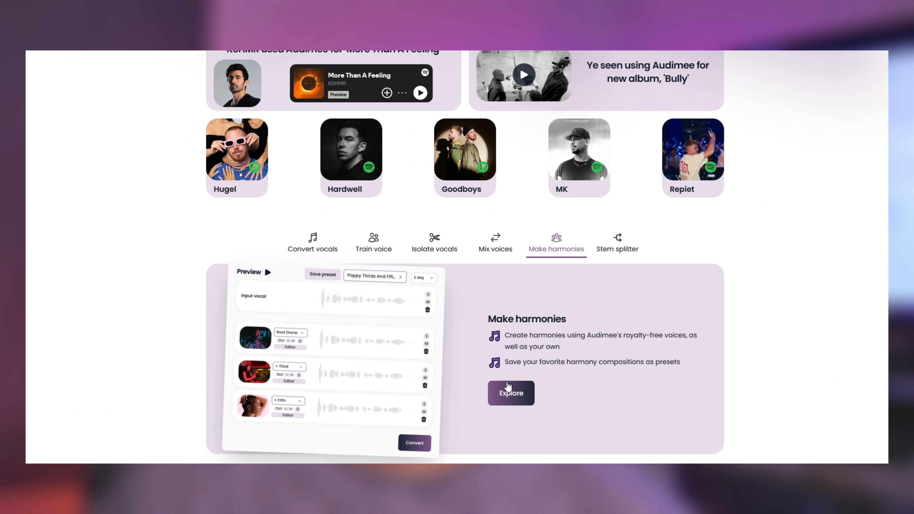
click(522, 403)
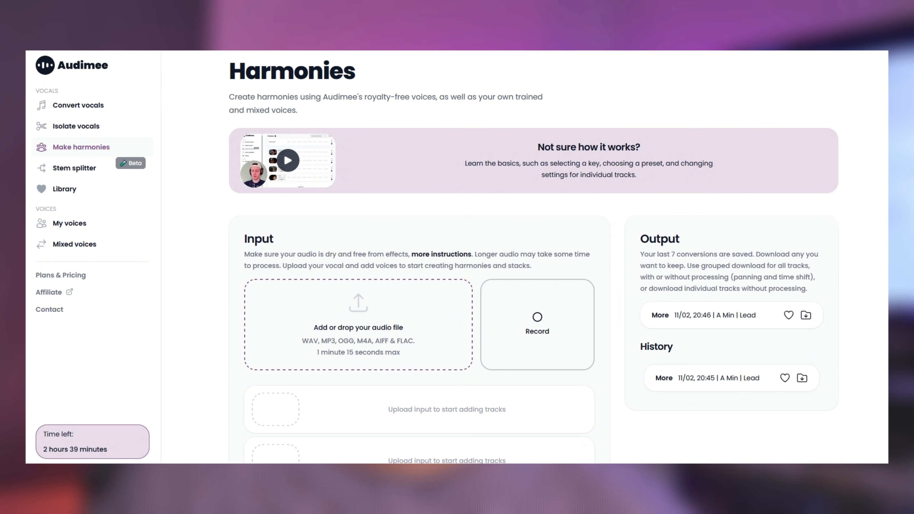
Step: Upload Orange Lights Chorus LEAD.wav from the Orange Lights folder as the harmony input
click(371, 335)
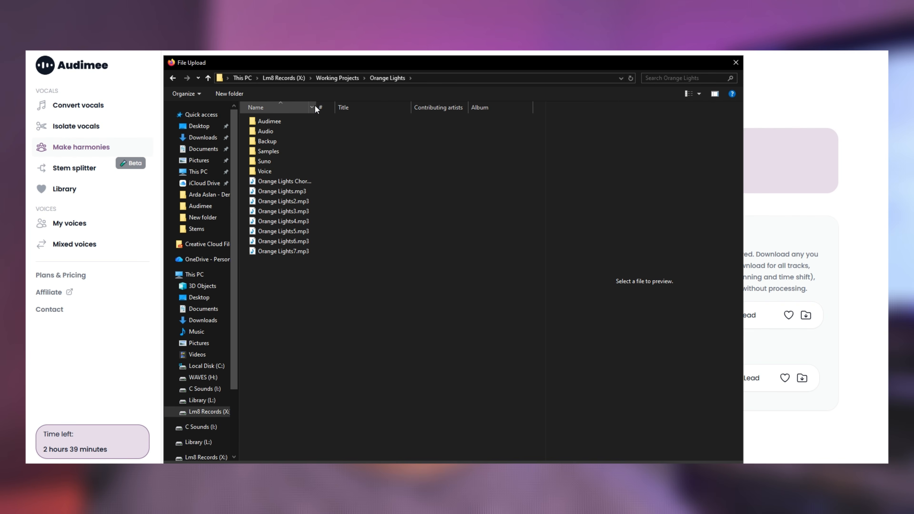
drag(316, 108, 401, 107)
click(312, 180)
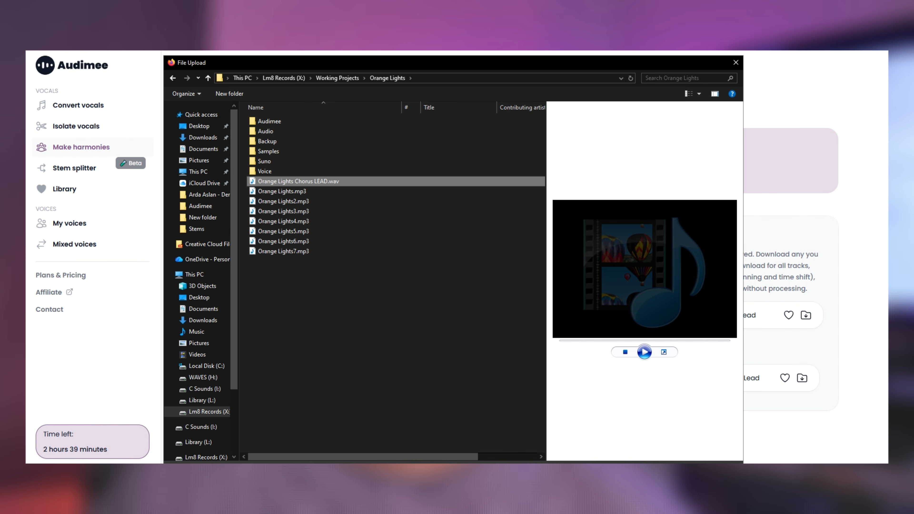
key(Return)
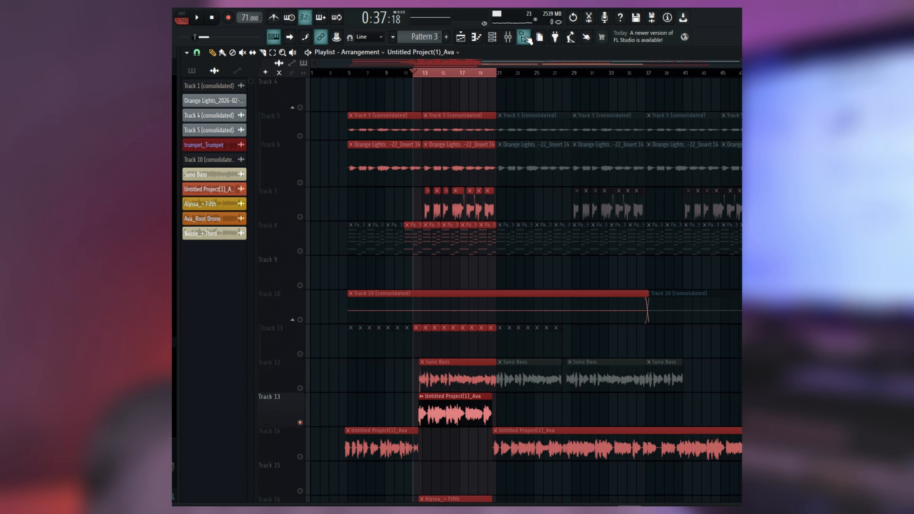
Step: Switch to FL Studio, open the mixer and reposition it to examine the vocal channel and its effects
click(506, 42)
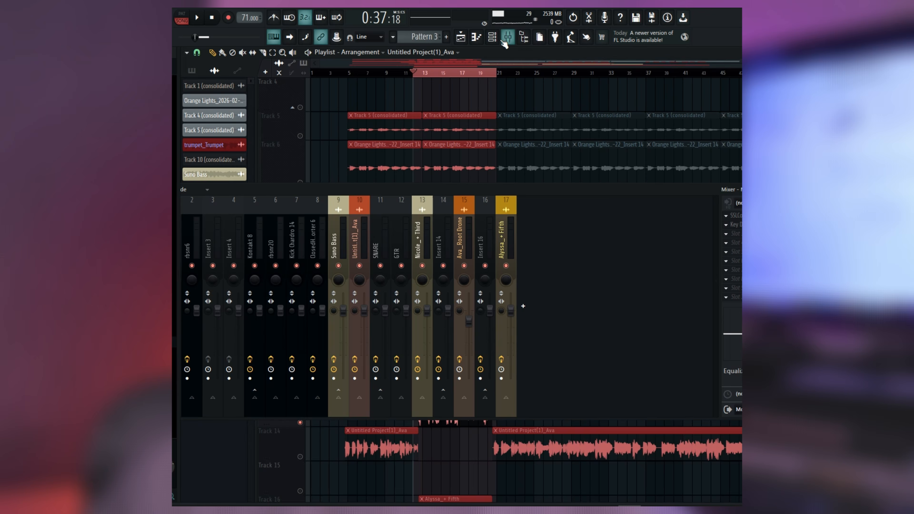
drag(264, 191, 370, 190)
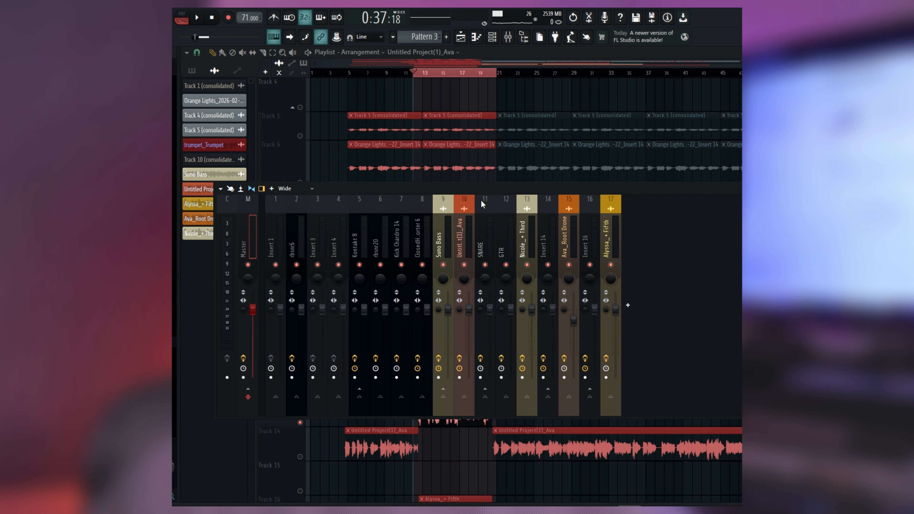
drag(486, 189, 395, 183)
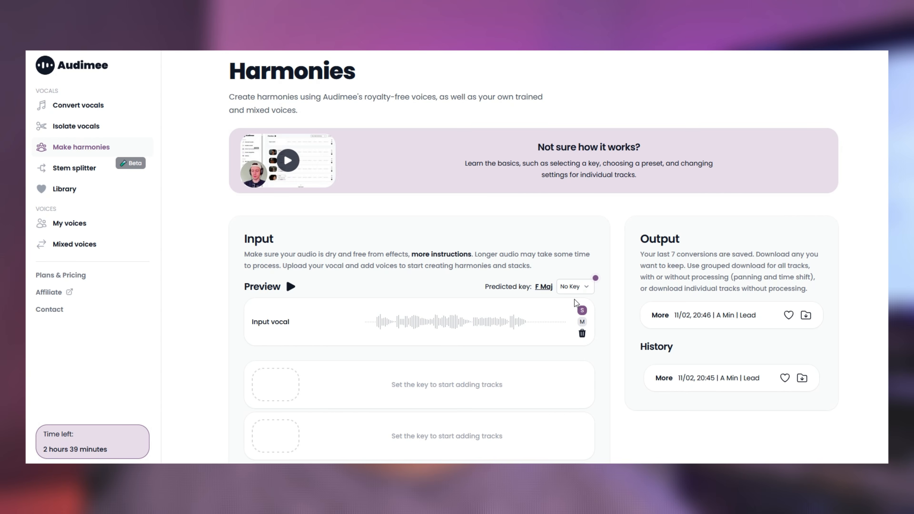
Step: Back in Audimee, set the vocal's key to A Min and load the Poppy Thirds And Fifths preset
click(581, 287)
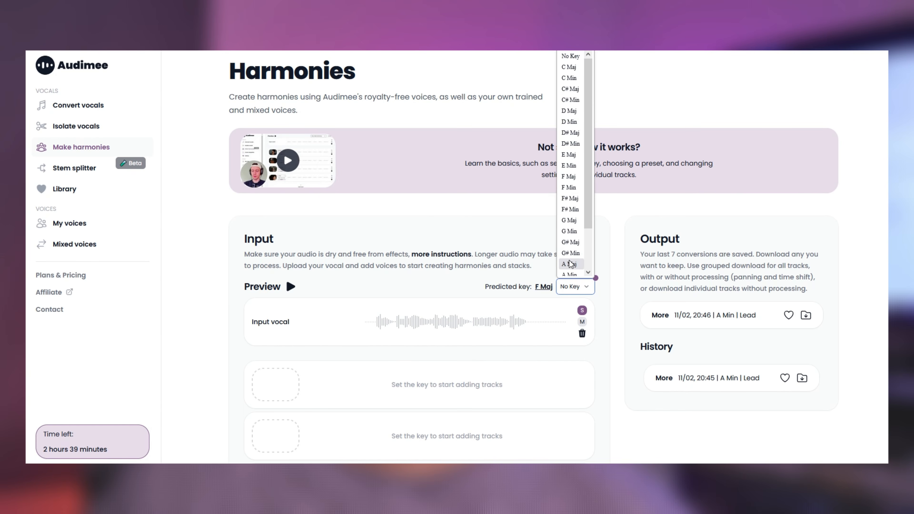
scroll(569, 269, down, 2)
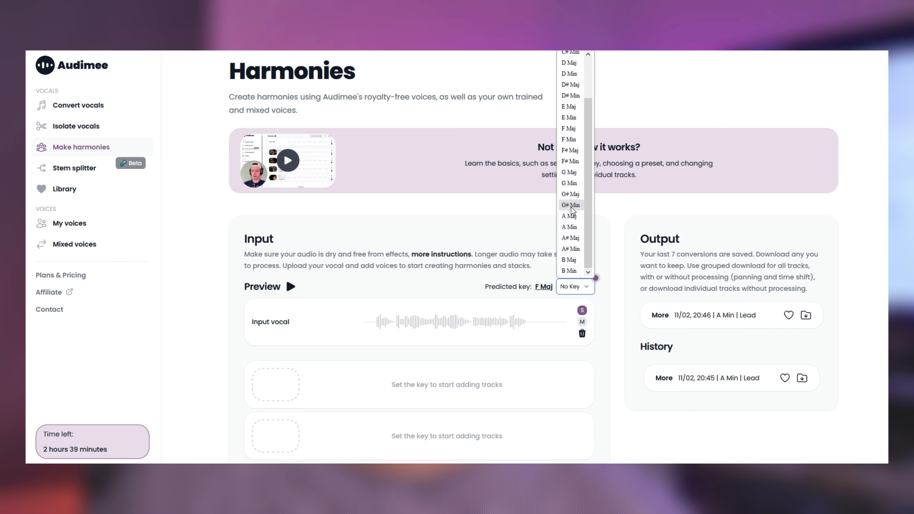
click(570, 227)
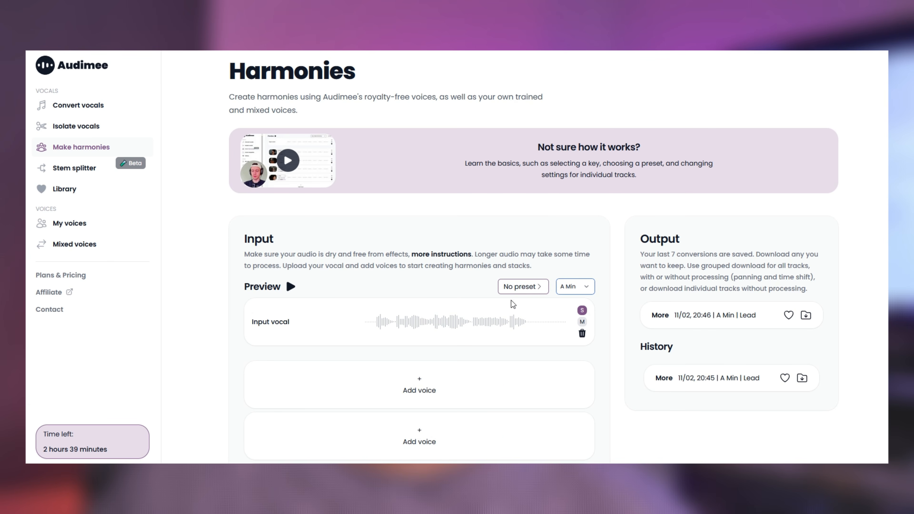
click(532, 287)
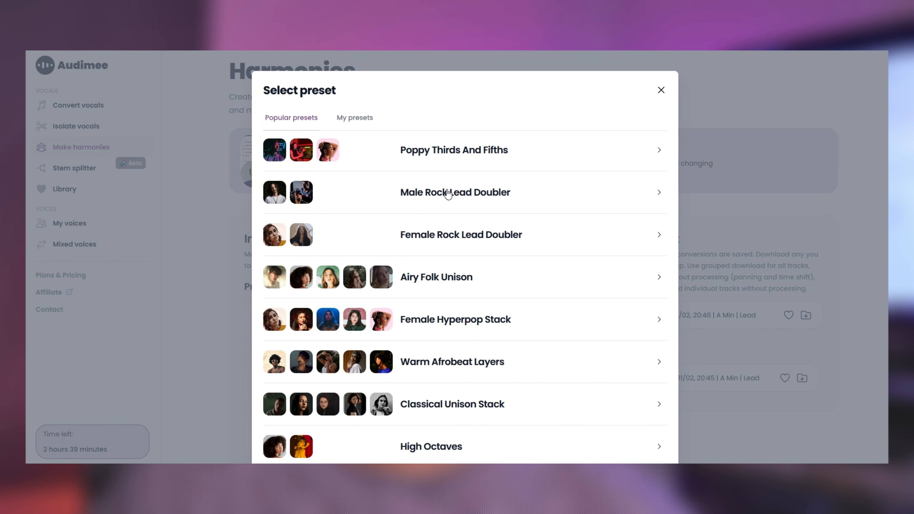
click(443, 156)
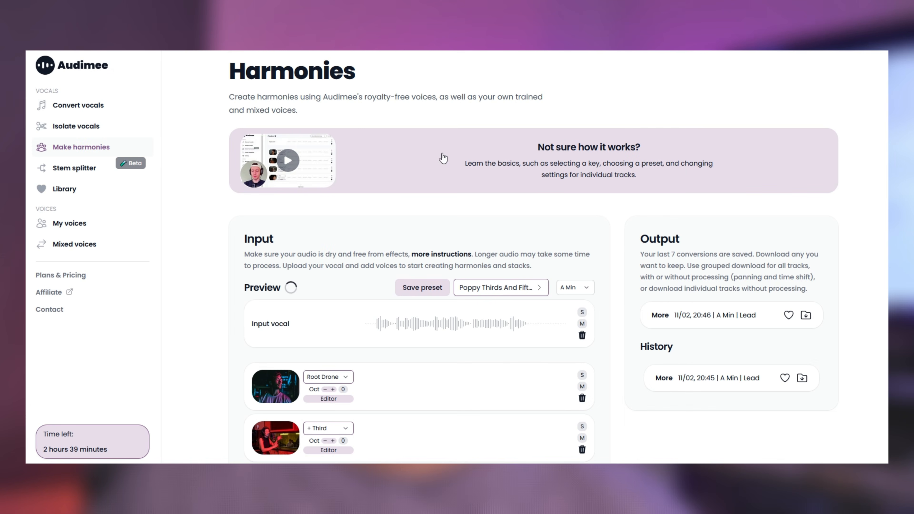
Step: Replace the singer on the Root Drone track with the voice Ava
scroll(221, 354, down, 2)
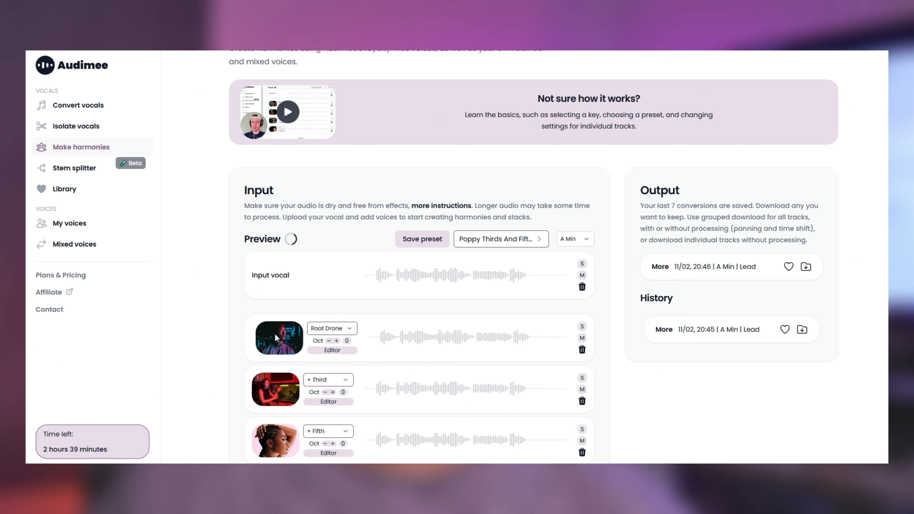
click(275, 337)
scroll(340, 351, down, 3)
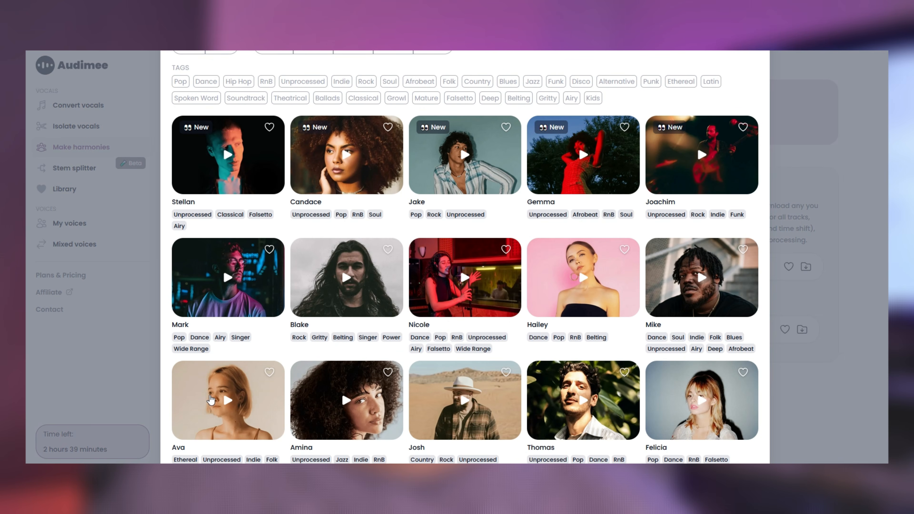
click(210, 399)
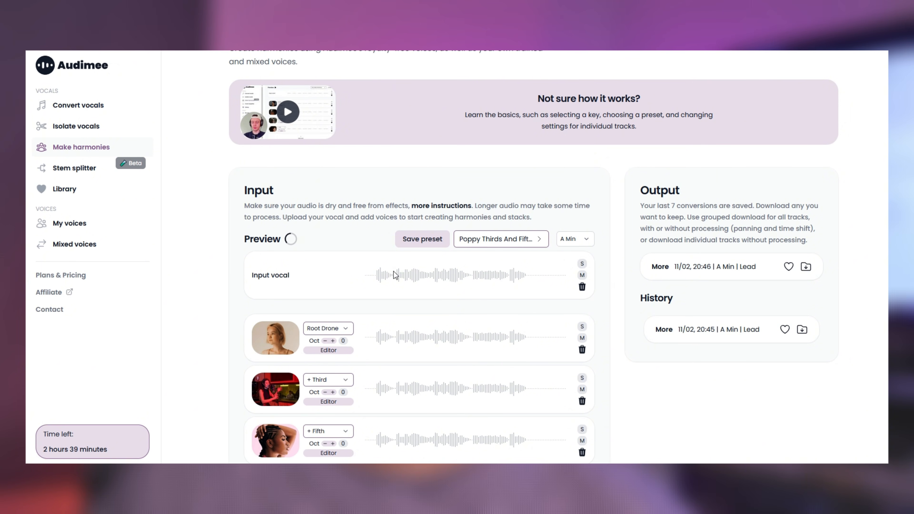
Step: Play the preview of the harmony stack together with the input vocal, and stop it after listening
click(291, 239)
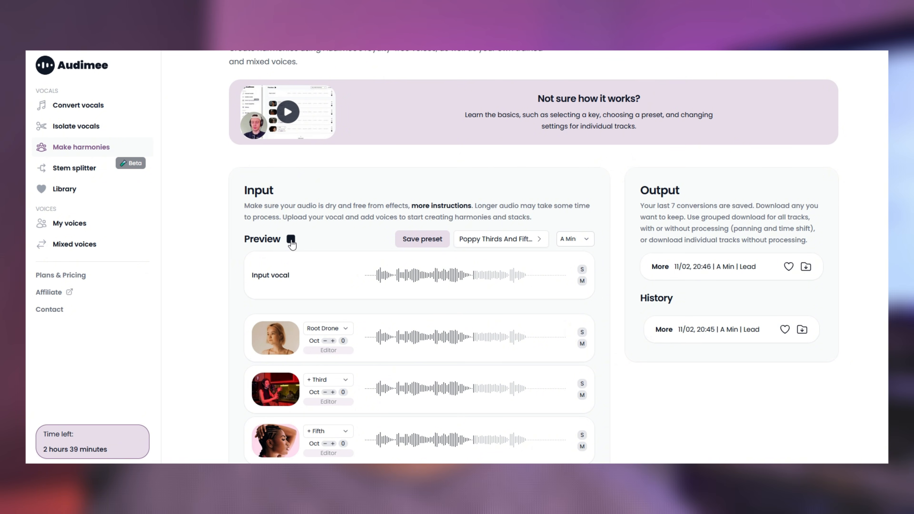
click(291, 239)
scroll(383, 359, down, 5)
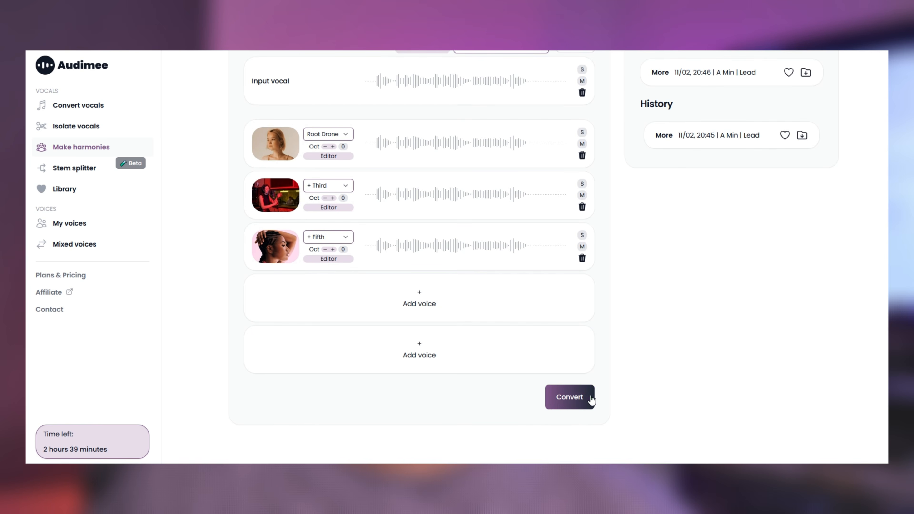
Step: Convert the input vocal into the harmony stack and download the grouped tracks of the finished conversion from the output
click(569, 397)
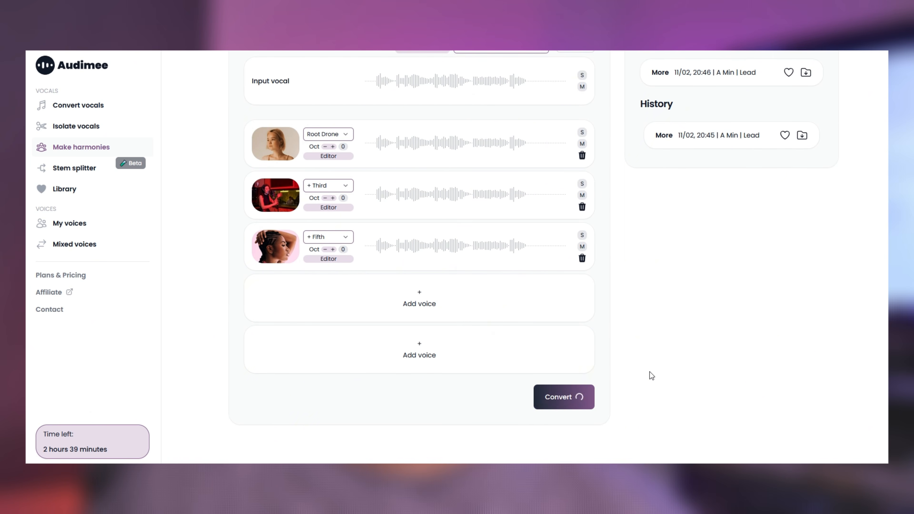
scroll(578, 312, down, 3)
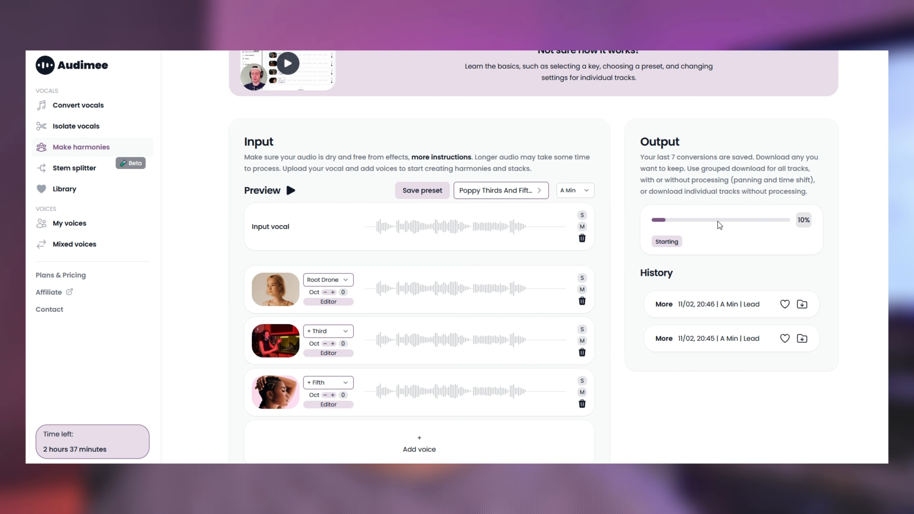
scroll(681, 267, up, 3)
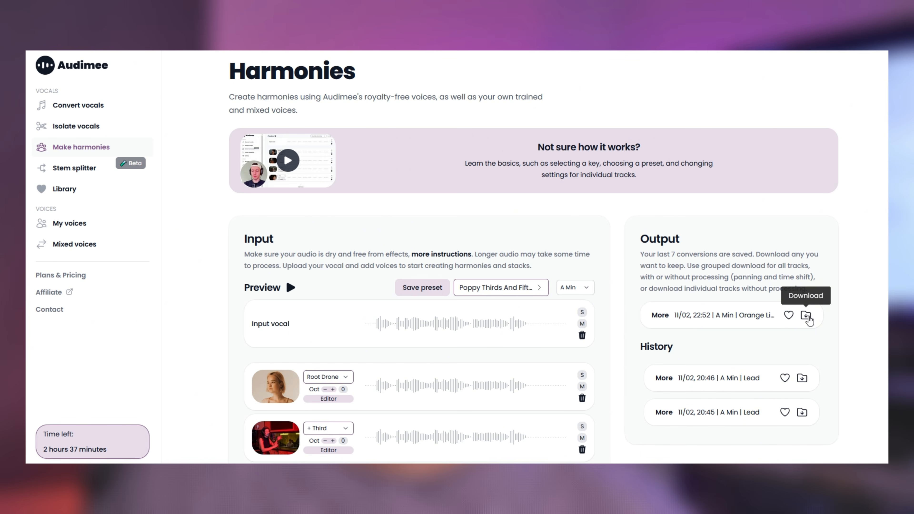
click(808, 318)
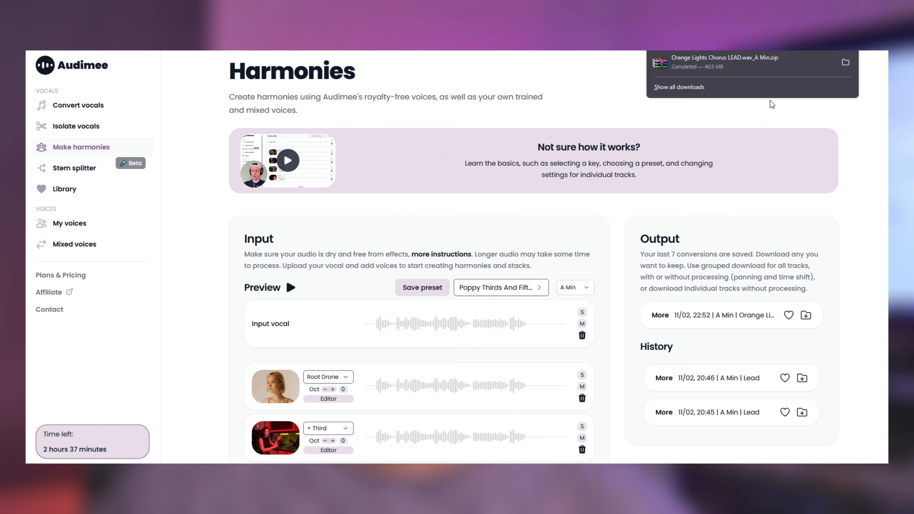
Step: Open the downloaded archive's unprocessed folder and bring its Fifth, Root Drone and Third WAV files into the FL Studio playlist on Tracks 16 to 18
click(718, 63)
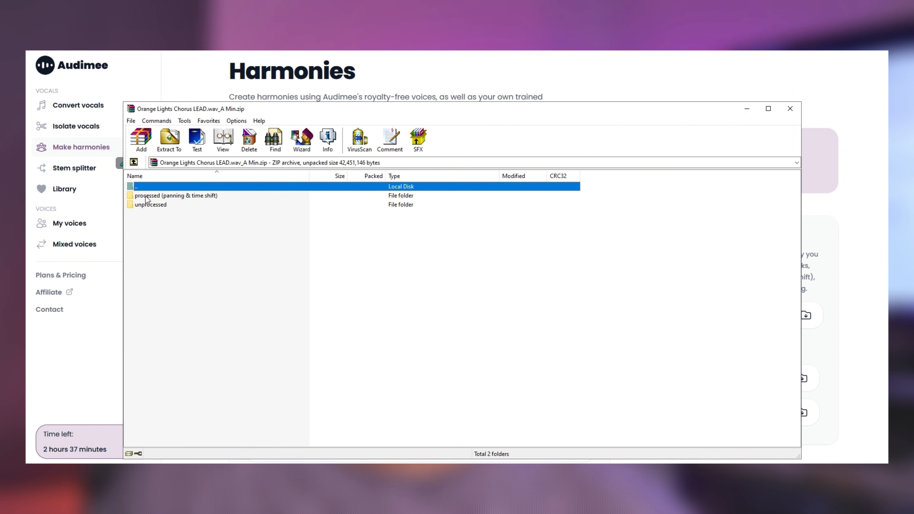
double_click(157, 205)
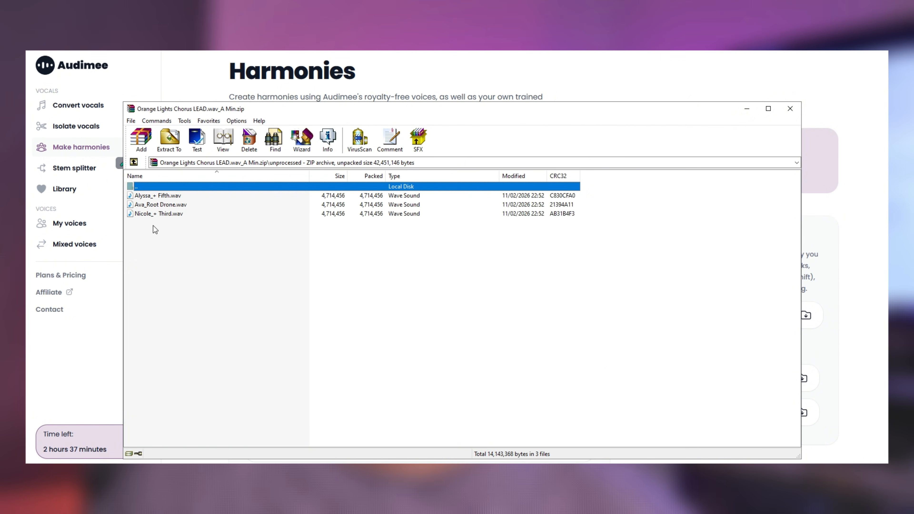
drag(157, 238, 156, 196)
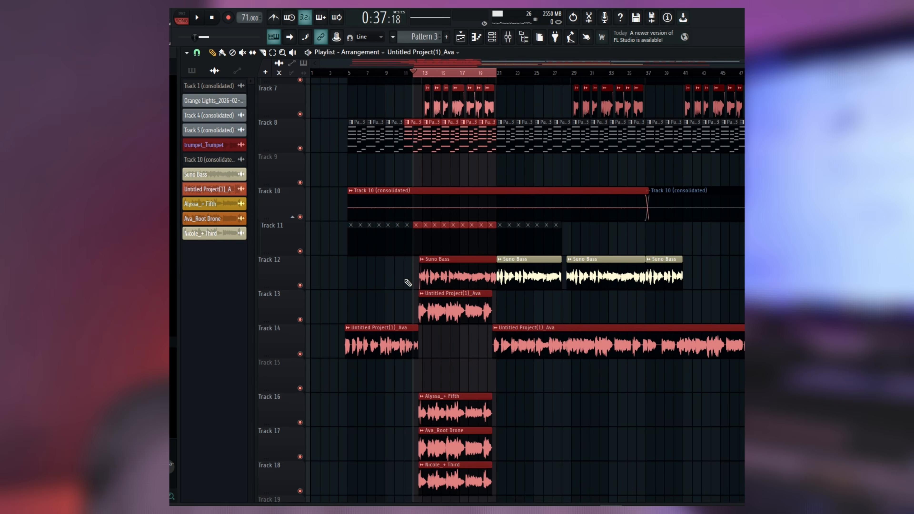
scroll(420, 320, up, 1)
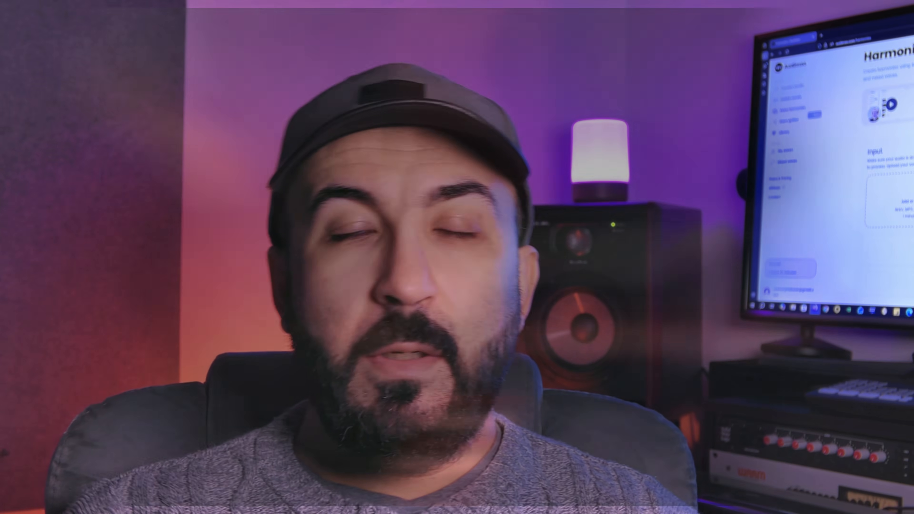